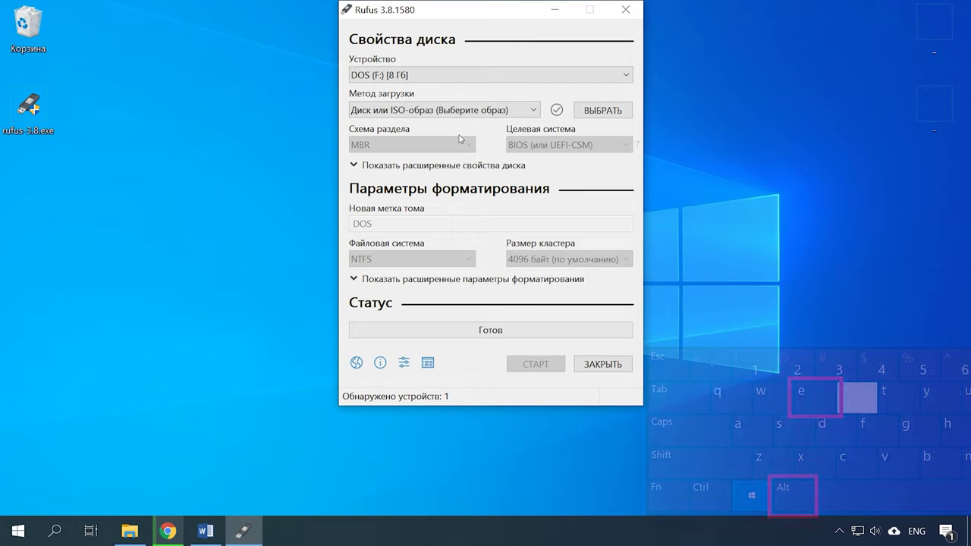
Step: Toggle the dual BIOS/UEFI mode and select DOS (F:) [8 Гб] as the device to write
{"action": "key", "text": "alt+e"}
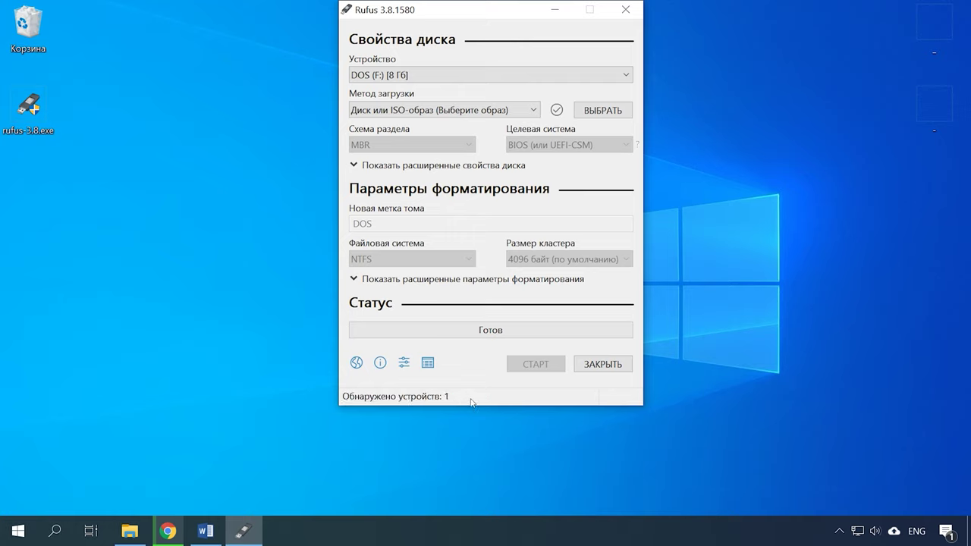
{"action": "left_click", "coordinate": [433, 74]}
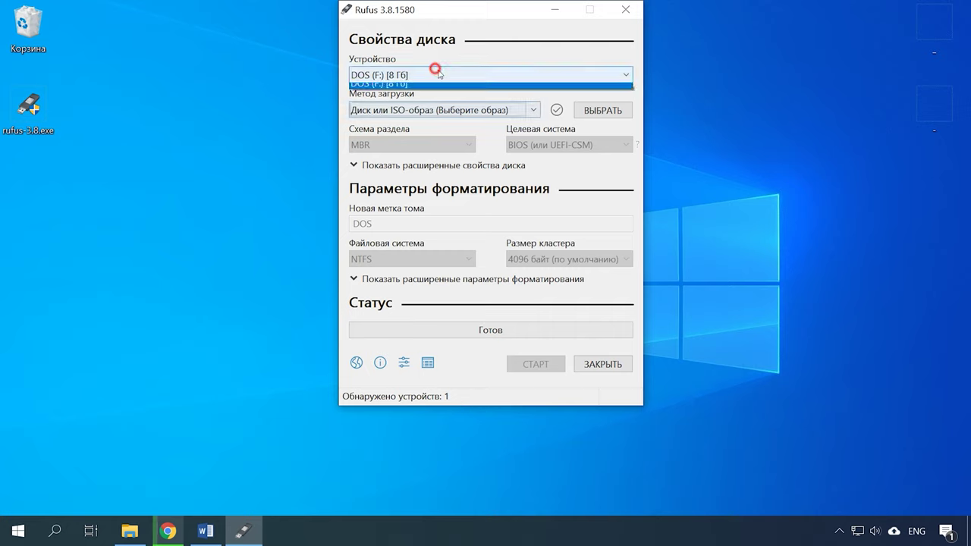
{"action": "left_click", "coordinate": [435, 88]}
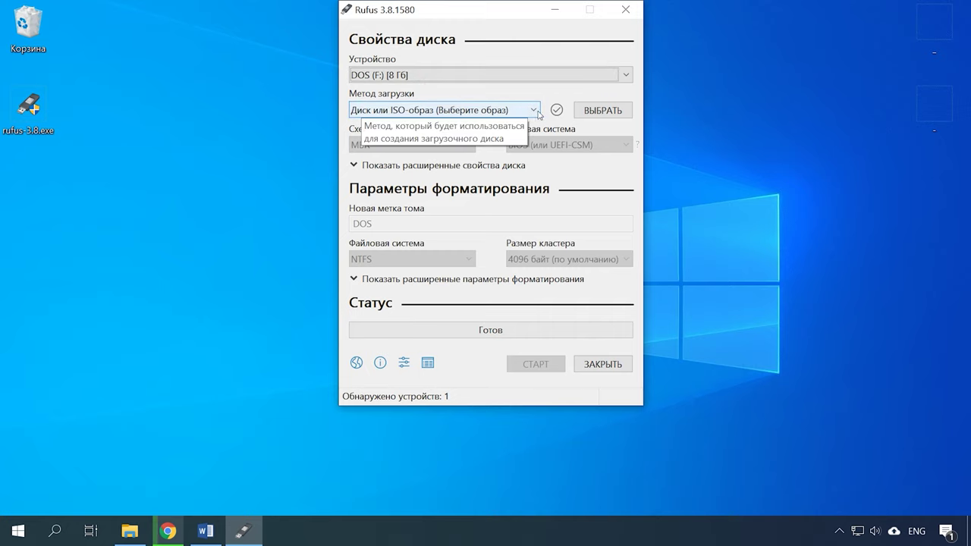
Step: Load the 17763.107.101029-1455.rs5_release_svc_refresh_CLIENT_LTSC_EVAL_x64FRE_en-us.iso image from the LTSC downloads folder as the boot source
{"action": "left_click", "coordinate": [610, 113]}
{"action": "left_click", "coordinate": [611, 113]}
{"action": "left_click", "coordinate": [451, 126]}
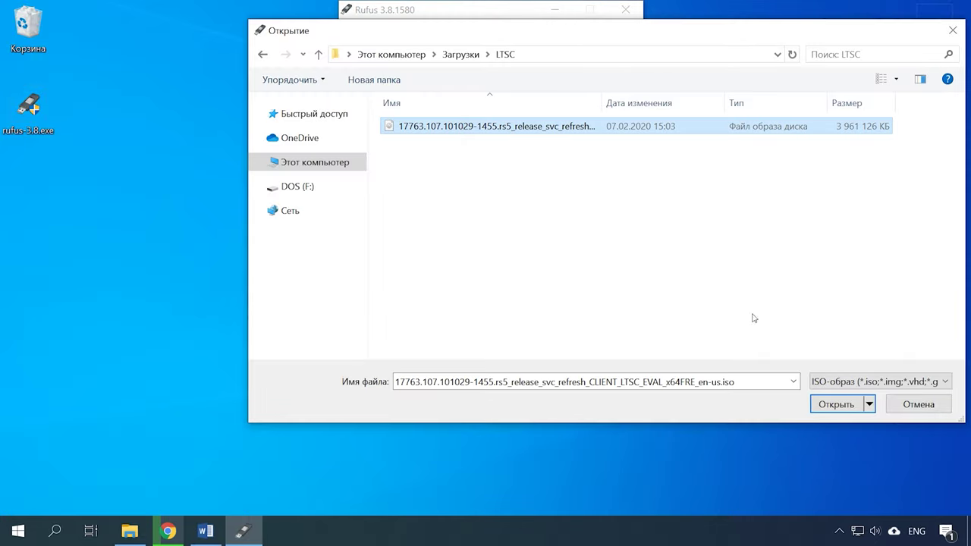
{"action": "left_click", "coordinate": [834, 403]}
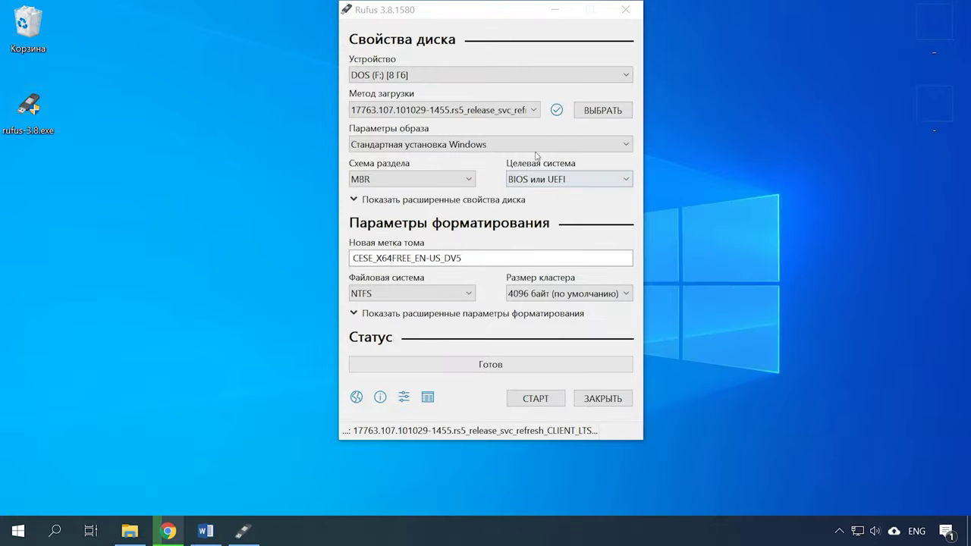
Step: Choose the MBR partition scheme and BIOS или UEFI as the target system
{"action": "left_click", "coordinate": [439, 186]}
{"action": "left_click", "coordinate": [439, 187]}
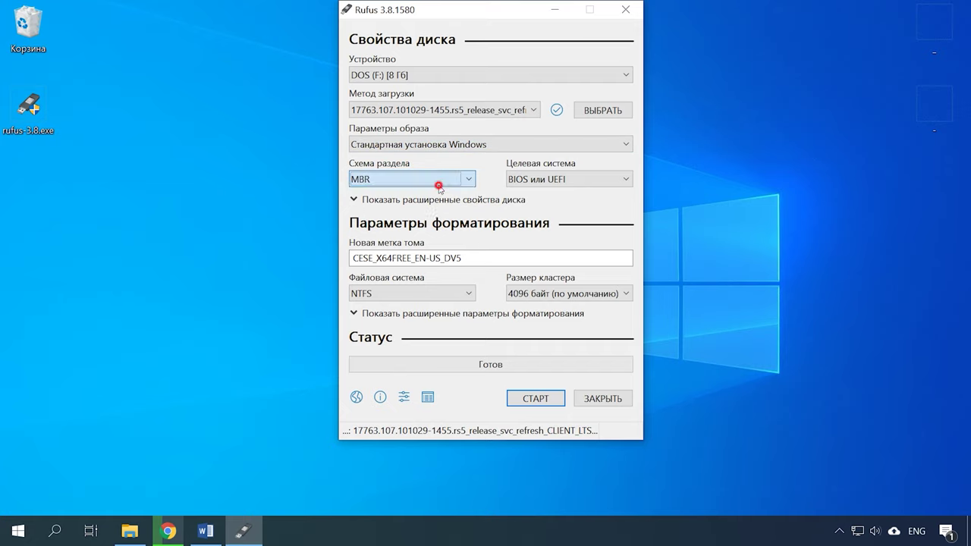
{"action": "left_click", "coordinate": [574, 185]}
{"action": "left_click", "coordinate": [569, 198]}
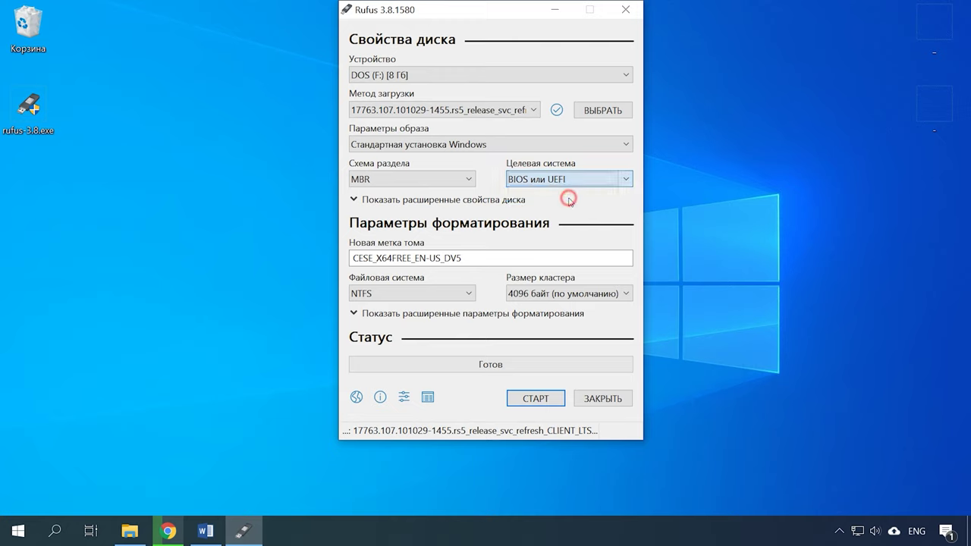
Step: Set the file system to NTFS and start writing the bootable USB drive
{"action": "left_click", "coordinate": [425, 294]}
{"action": "left_click", "coordinate": [428, 309]}
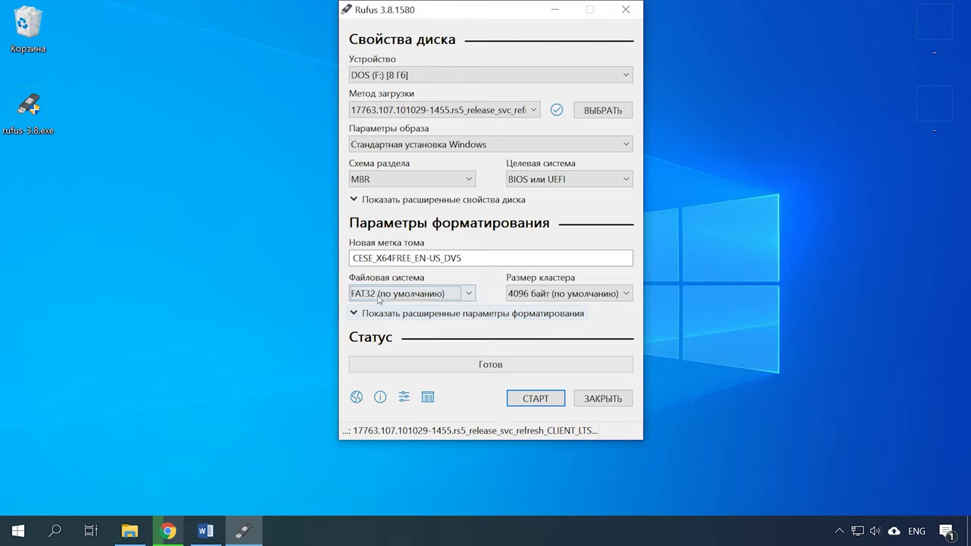
{"action": "left_click", "coordinate": [422, 294]}
{"action": "left_click", "coordinate": [413, 321]}
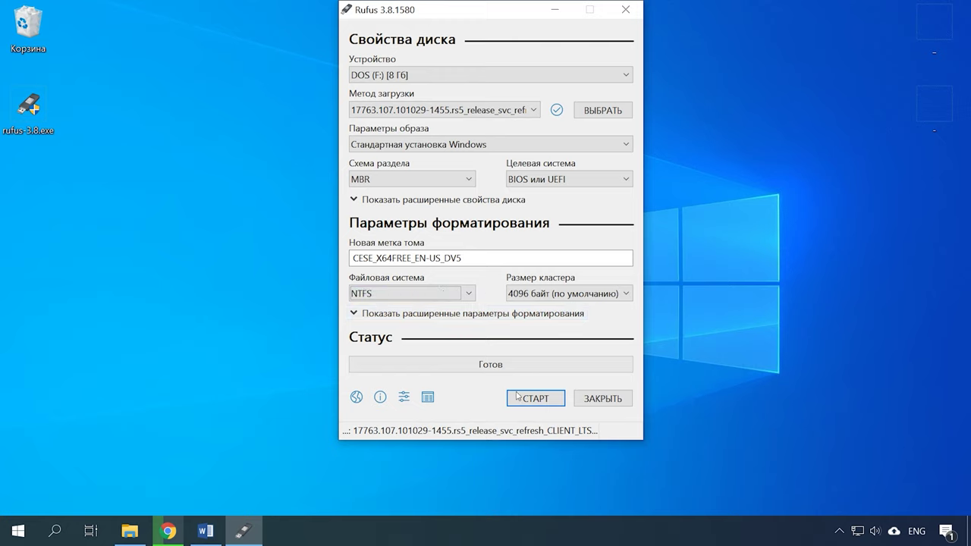
{"action": "left_click", "coordinate": [536, 399]}
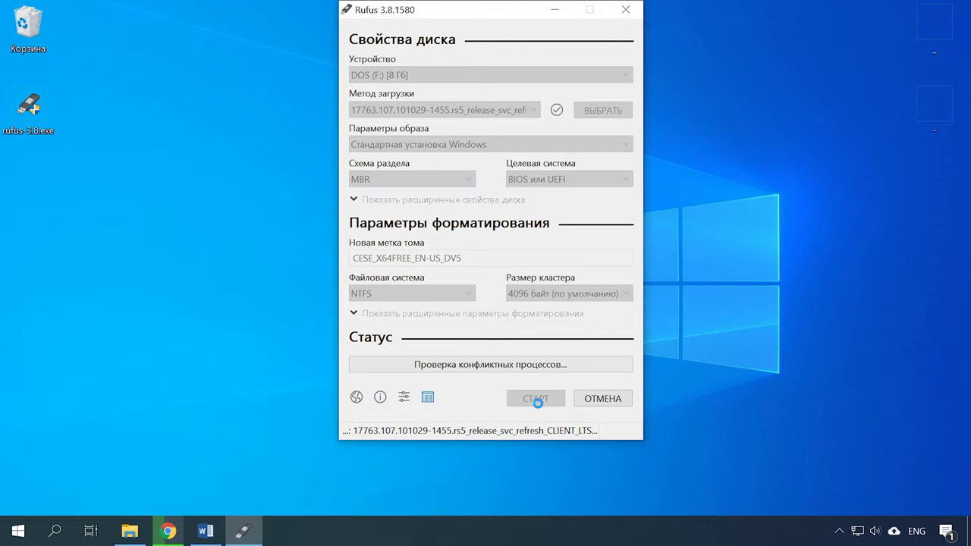
{"action": "left_click", "coordinate": [539, 331]}
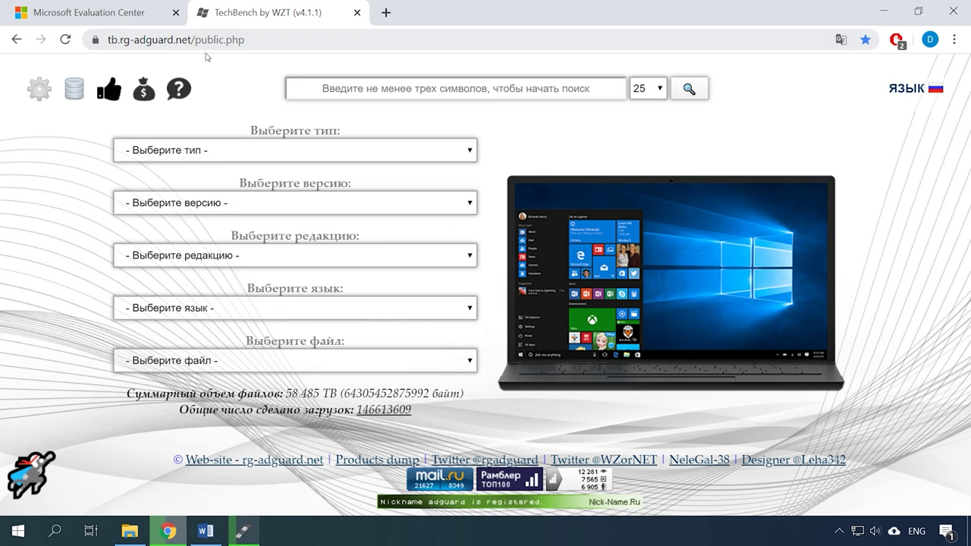
Step: On the TechBench page in Chrome, select TechNet Evaluation Center, Windows, and the Windows 10 Enterprise S, Version 1809 - Redstone 5 [Oct 2018] edition
{"action": "left_click", "coordinate": [466, 149]}
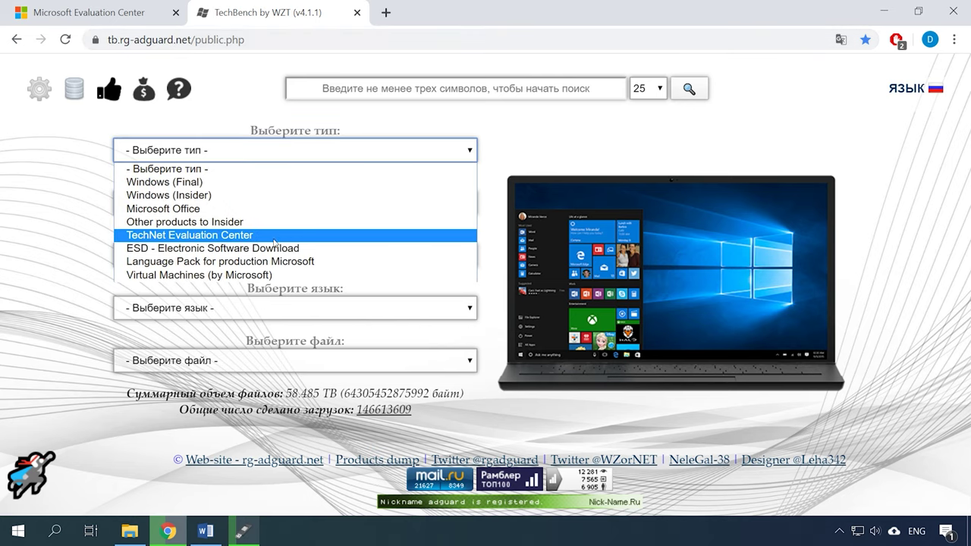
{"action": "left_click", "coordinate": [228, 234]}
{"action": "left_click", "coordinate": [235, 205]}
{"action": "left_click", "coordinate": [163, 231]}
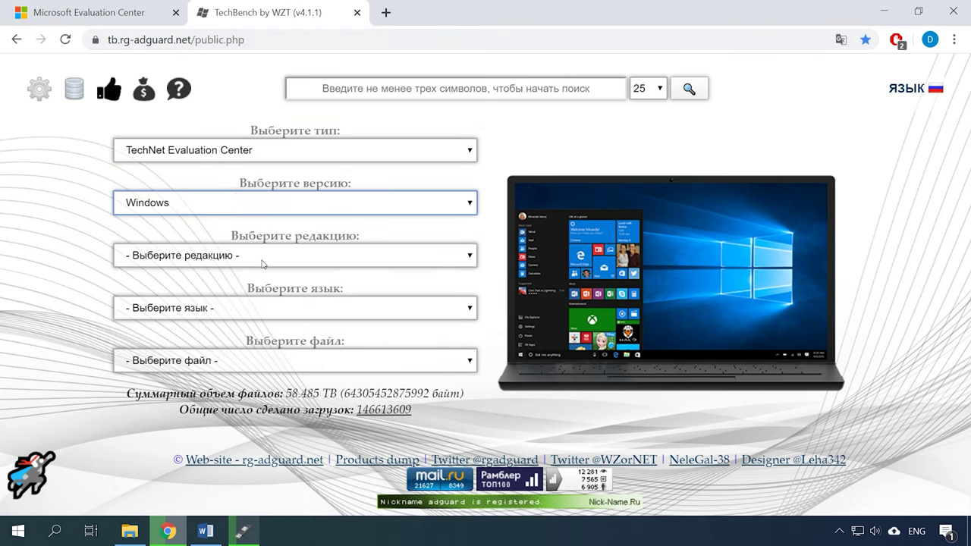
{"action": "left_click", "coordinate": [262, 258]}
{"action": "left_click", "coordinate": [345, 288]}
Step: Choose Английский as the language and the 17763.107.101029-1455 CLIENT_LTSC_EVAL image as the file, and download it
{"action": "left_click", "coordinate": [260, 307]}
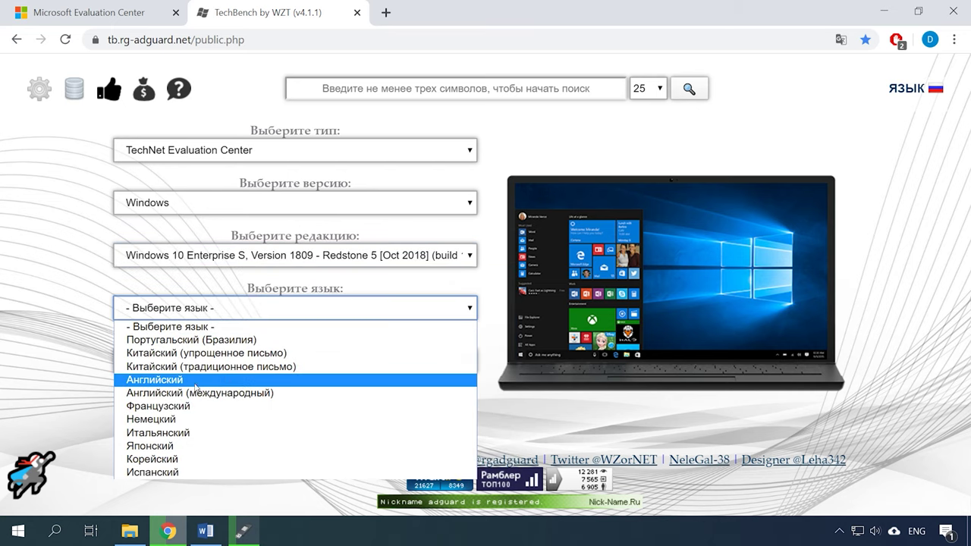
{"action": "left_click", "coordinate": [220, 379]}
{"action": "left_click", "coordinate": [243, 363]}
{"action": "left_click", "coordinate": [325, 405]}
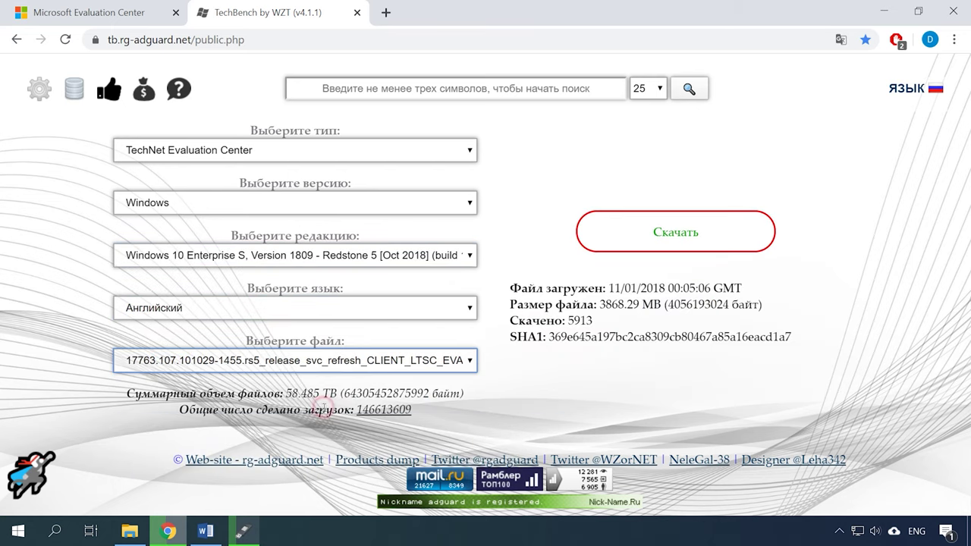
{"action": "left_click", "coordinate": [687, 250]}
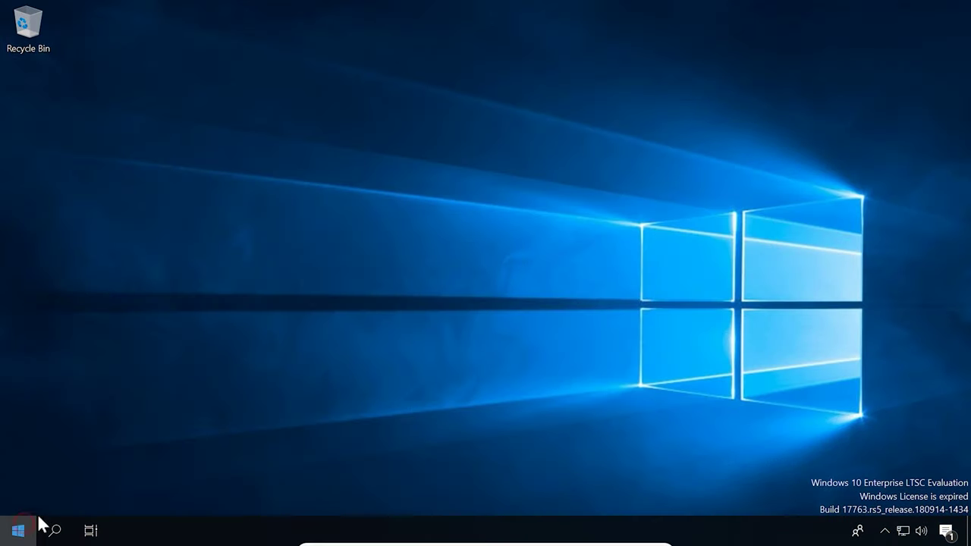
Step: Examine the installed LTSC system's Start menu app list and the Task View timeline
{"action": "left_click", "coordinate": [18, 530]}
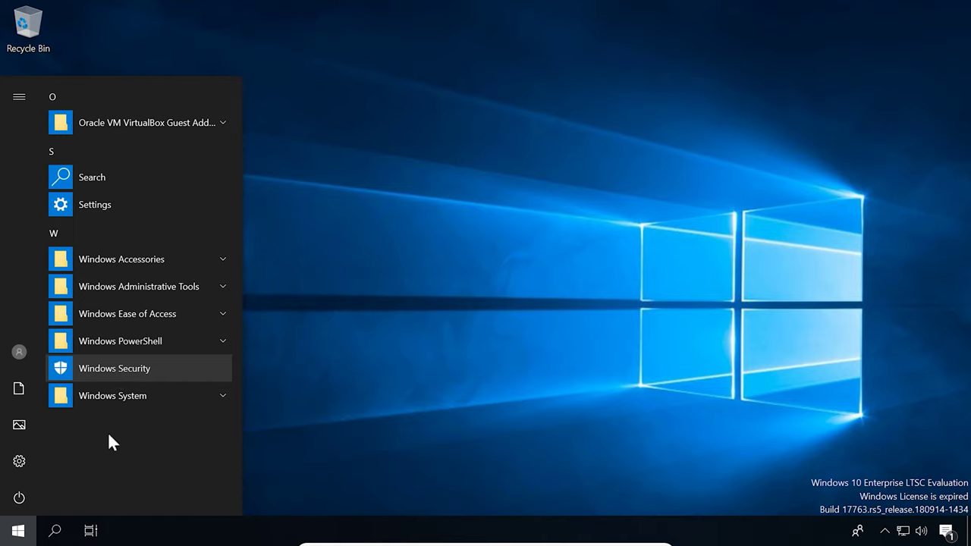
{"action": "key", "text": "Escape"}
{"action": "left_click", "coordinate": [87, 531]}
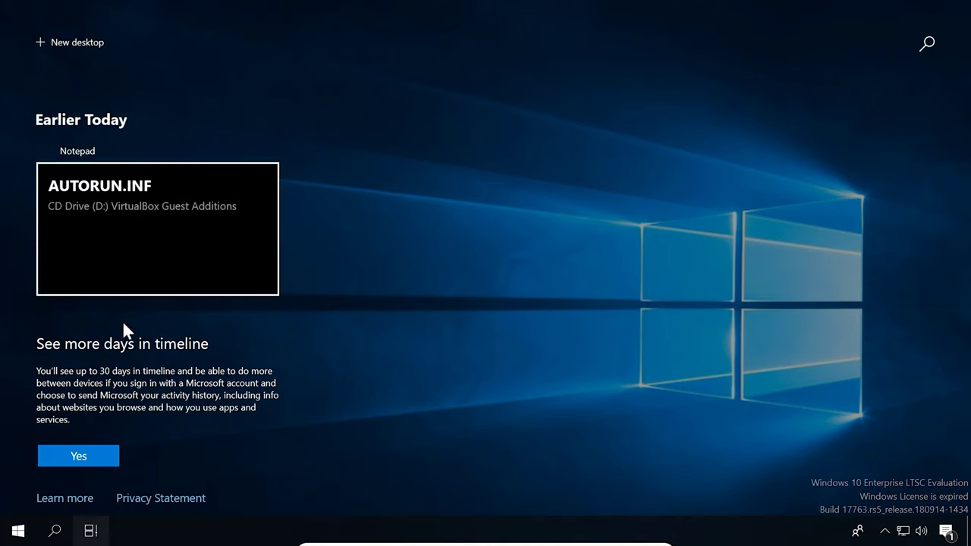
{"action": "scroll", "coordinate": [140, 325], "scroll_direction": "down", "scroll_amount": 3}
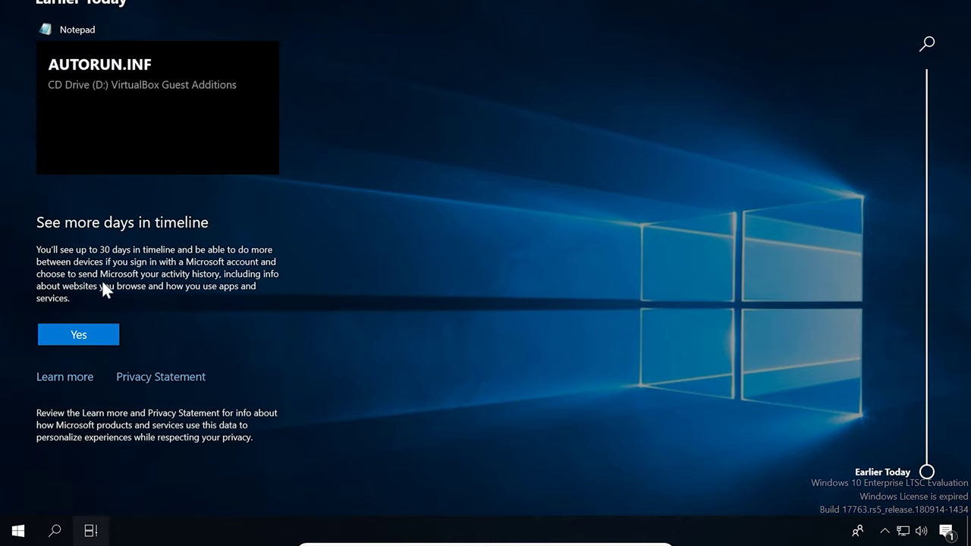
{"action": "key", "text": "Escape"}
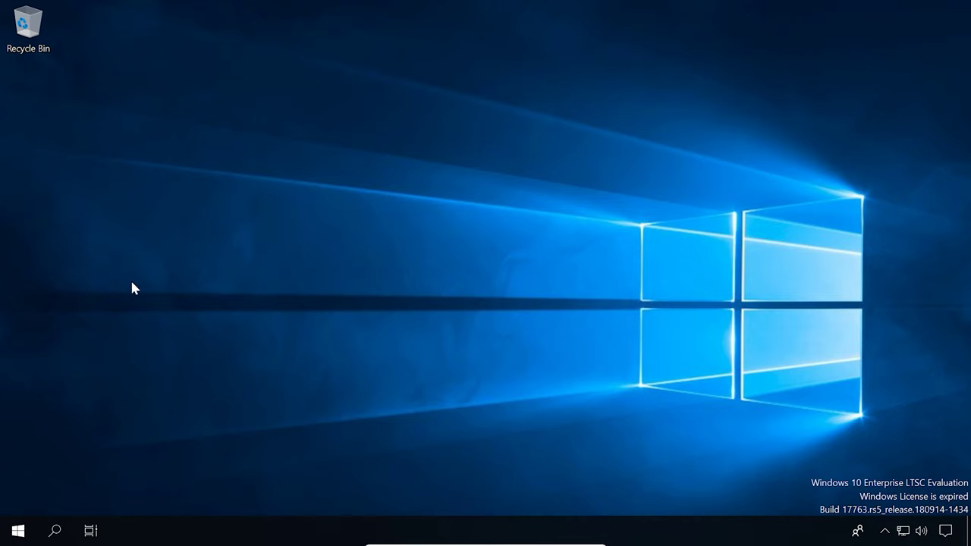
Step: Take a fullscreen capture of the desktop with Screen snip from the action center
{"action": "left_click", "coordinate": [943, 532]}
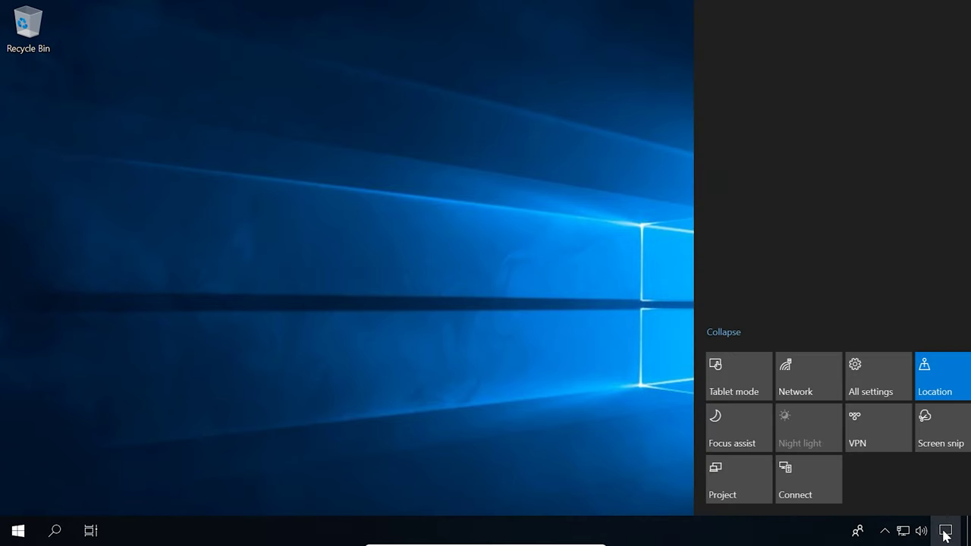
{"action": "left_click", "coordinate": [926, 449]}
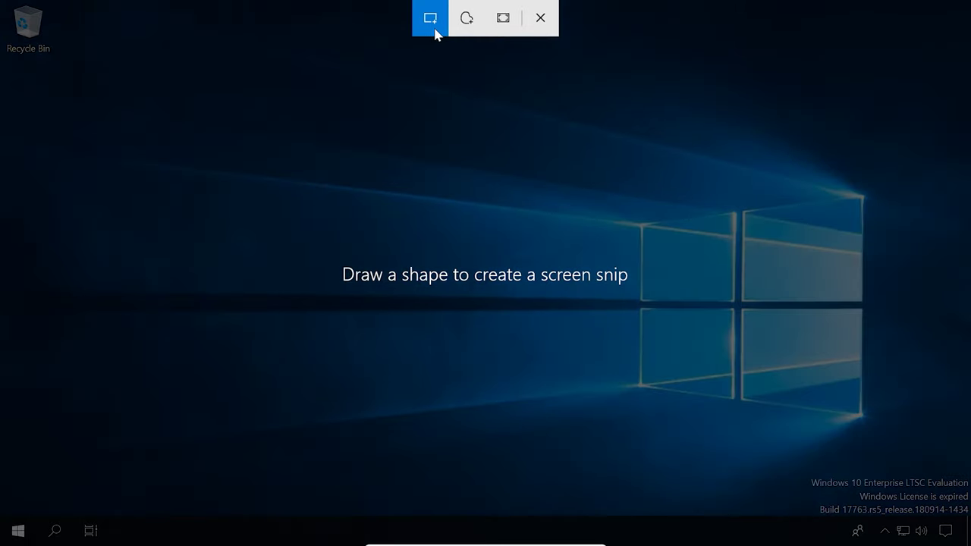
{"action": "left_click", "coordinate": [511, 32]}
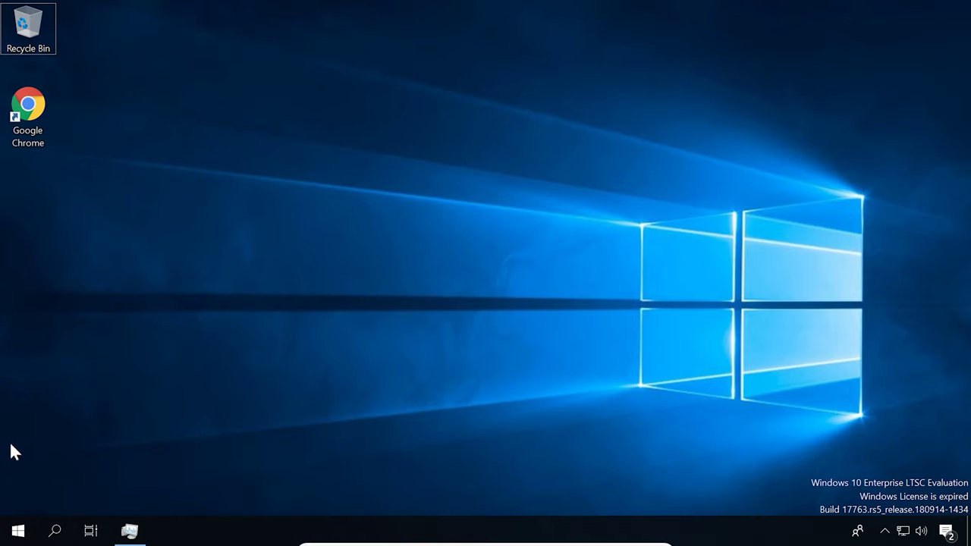
Step: Open the desktop personalization settings and review the Background options
{"action": "right_click", "coordinate": [371, 414]}
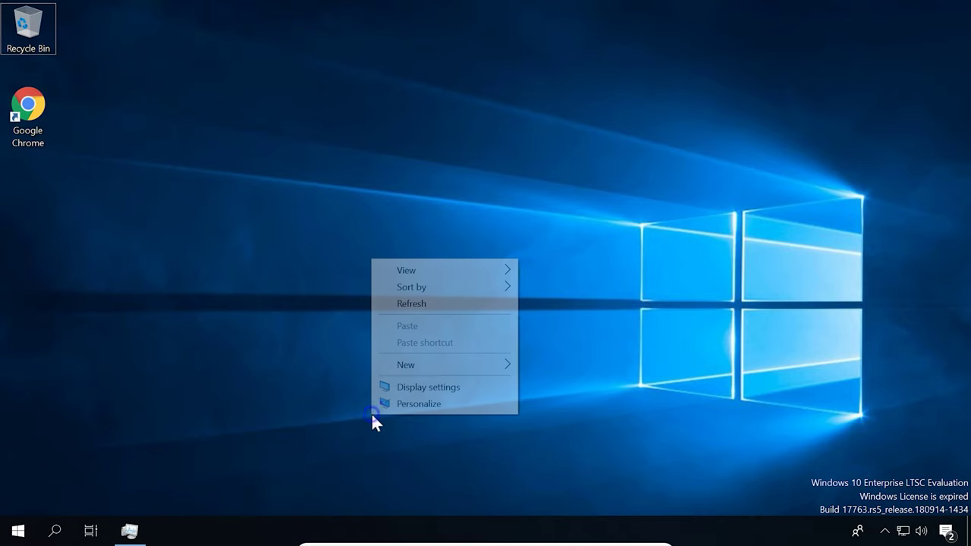
{"action": "left_click", "coordinate": [427, 410]}
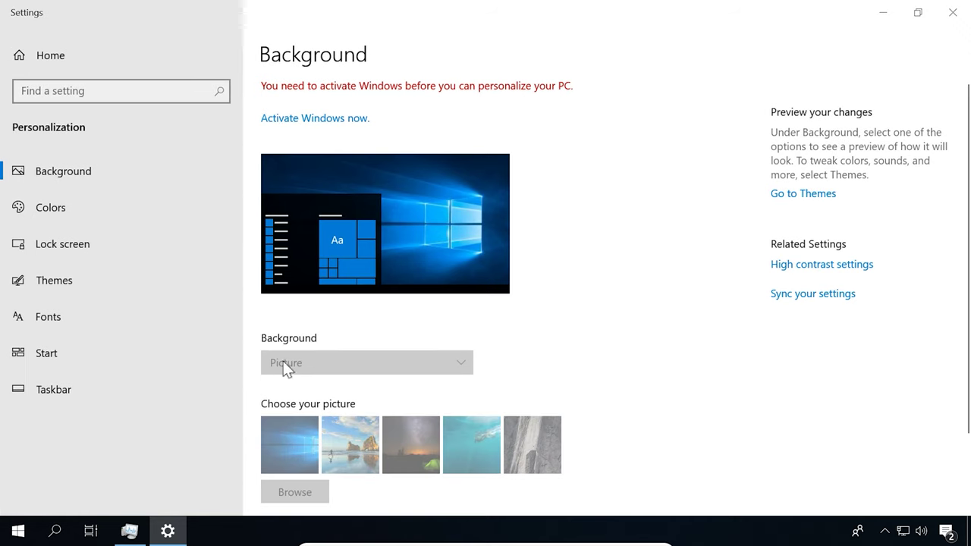
{"action": "scroll", "coordinate": [413, 464], "scroll_direction": "down", "scroll_amount": 1}
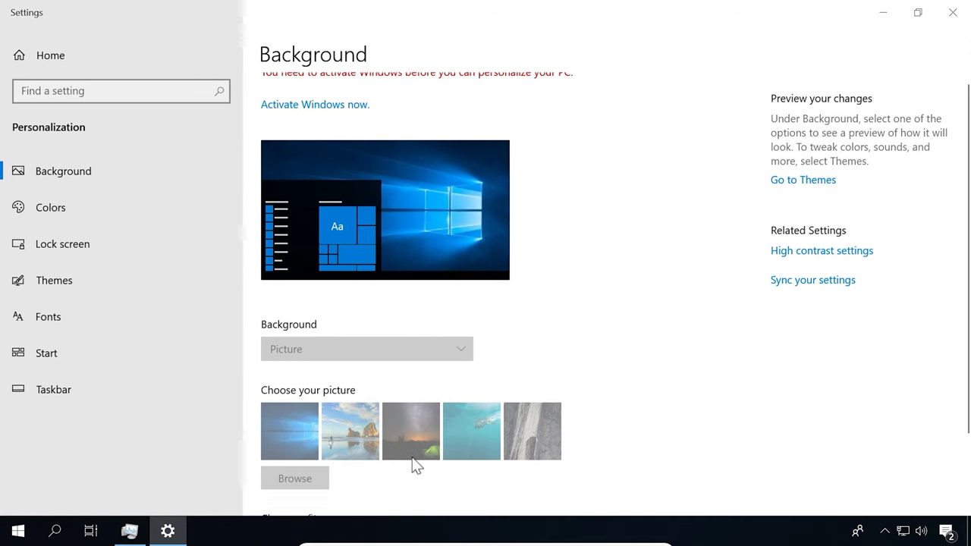
{"action": "scroll", "coordinate": [414, 464], "scroll_direction": "down", "scroll_amount": 3}
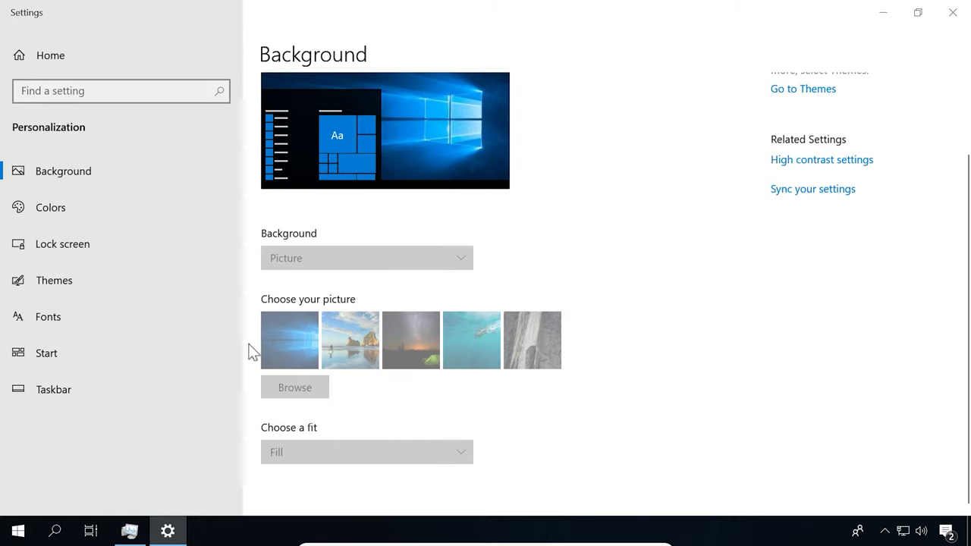
Step: Review the Colors personalization options, including transparency effects, accent surfaces and default app mode
{"action": "left_click", "coordinate": [68, 206]}
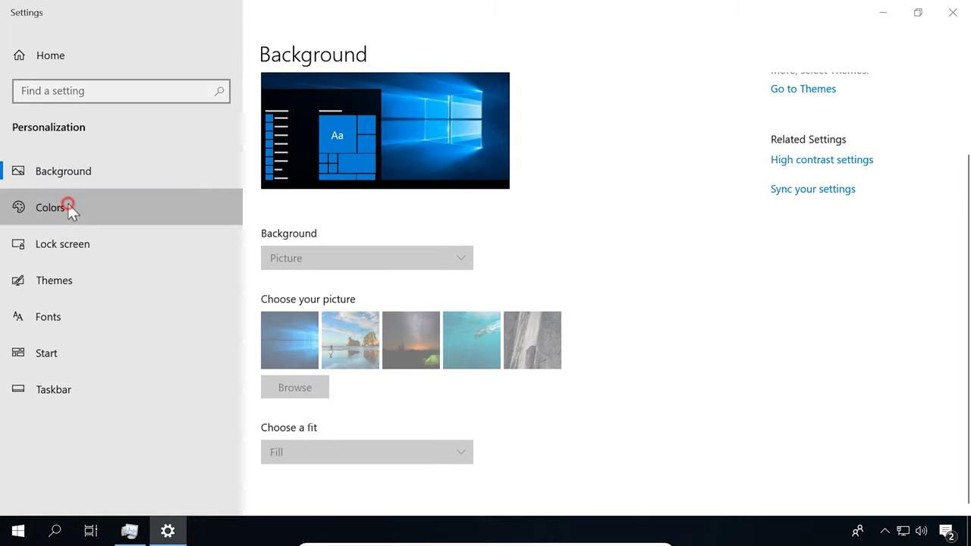
{"action": "scroll", "coordinate": [378, 401], "scroll_direction": "down", "scroll_amount": 7}
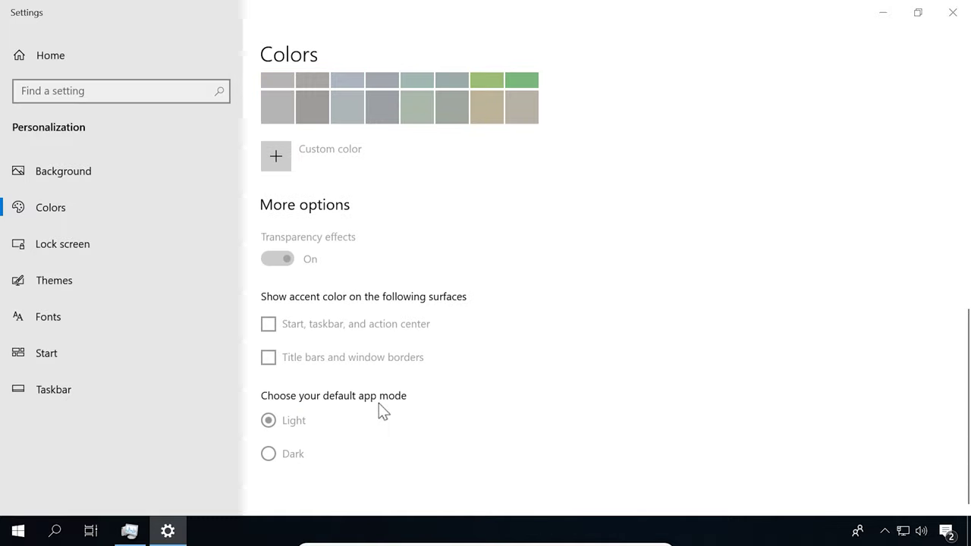
{"action": "scroll", "coordinate": [311, 460], "scroll_direction": "up", "scroll_amount": 1}
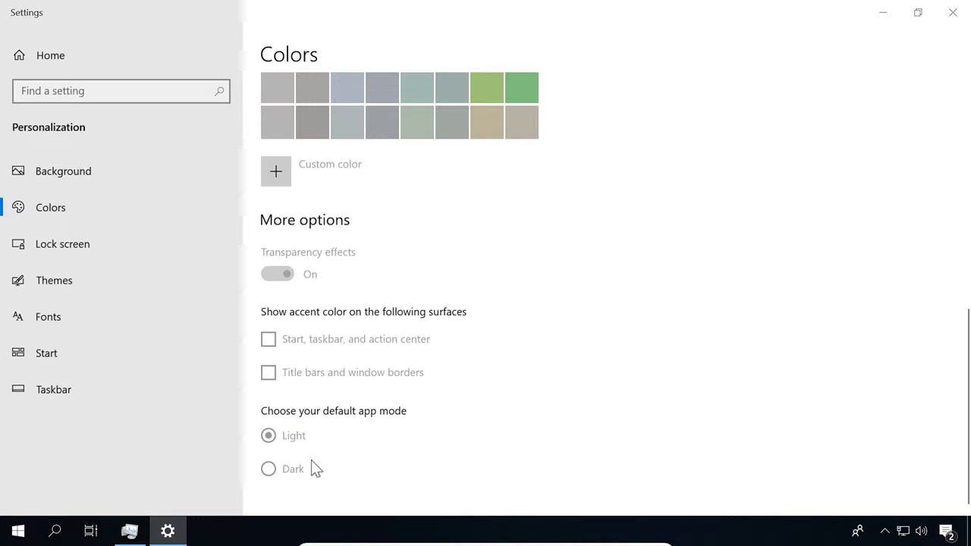
{"action": "scroll", "coordinate": [311, 460], "scroll_direction": "up", "scroll_amount": 2}
{"action": "scroll", "coordinate": [311, 460], "scroll_direction": "up", "scroll_amount": 5}
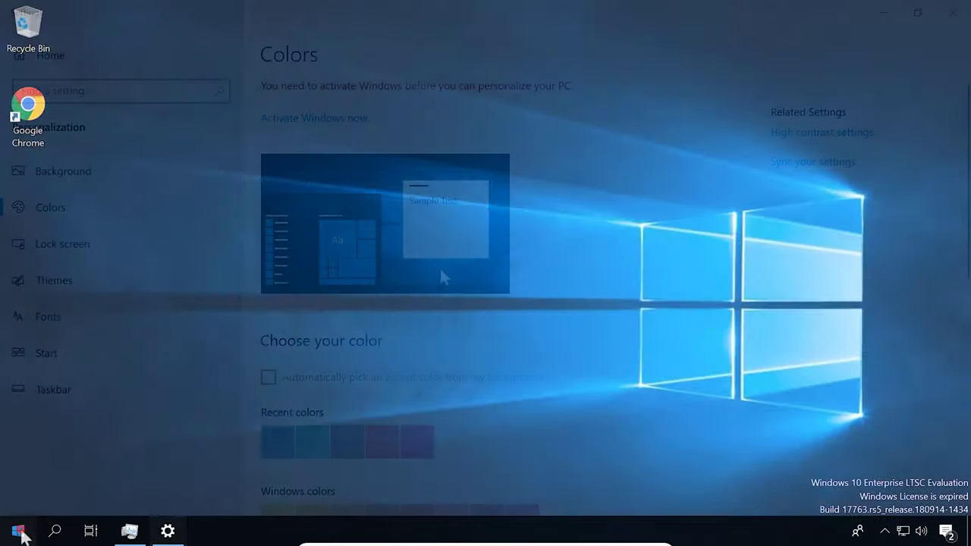
Step: Look through the Start menu's app list, including the recently added programs
{"action": "left_click", "coordinate": [18, 531]}
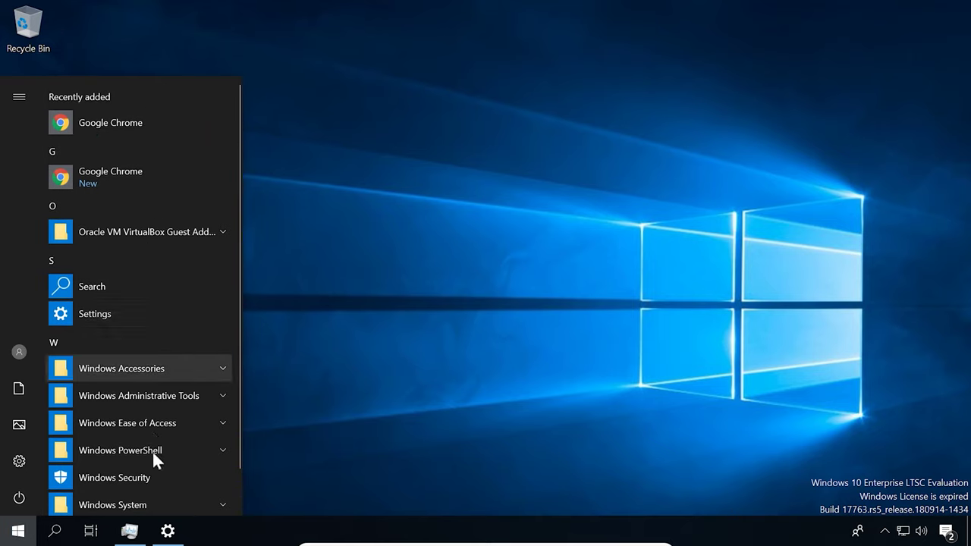
{"action": "scroll", "coordinate": [156, 462], "scroll_direction": "down", "scroll_amount": 1}
{"action": "scroll", "coordinate": [158, 472], "scroll_direction": "up", "scroll_amount": 1}
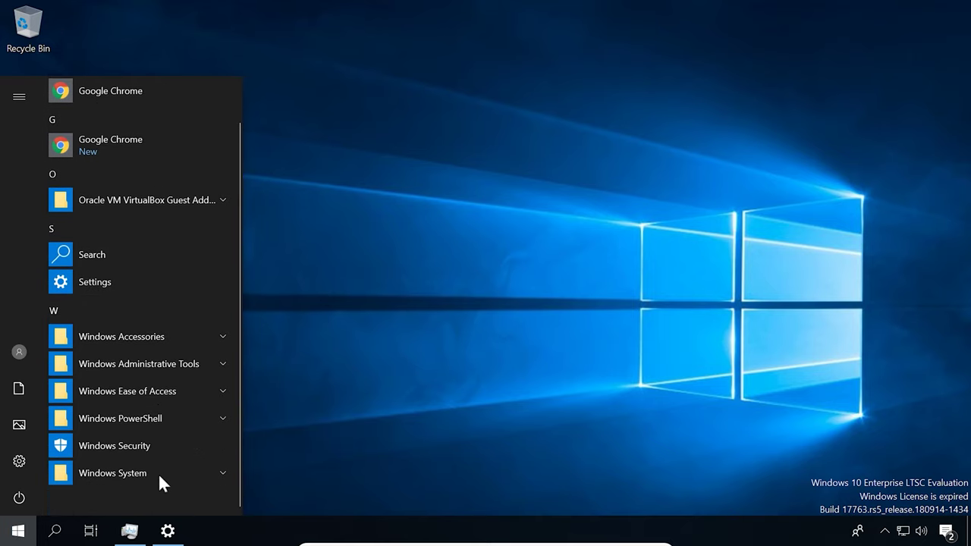
Step: Find Internet Explorer through the system search, launch it to view its MSN start page, and close the browser
{"action": "left_click", "coordinate": [54, 530]}
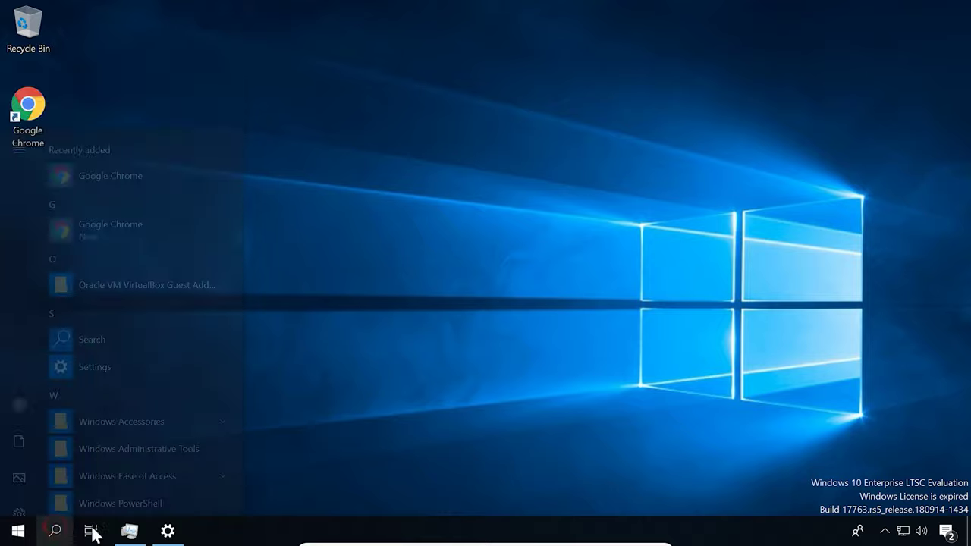
{"action": "type", "text": "in"}
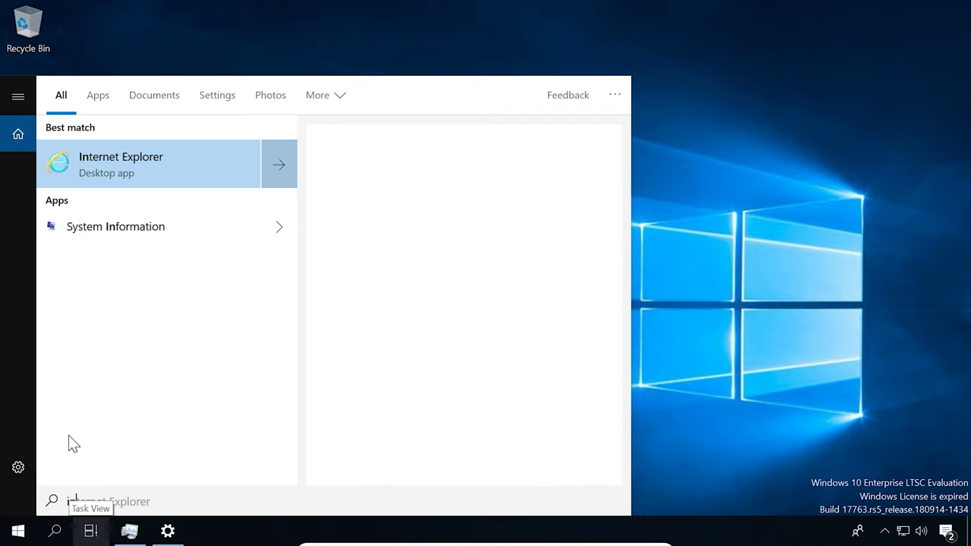
{"action": "left_click", "coordinate": [161, 167]}
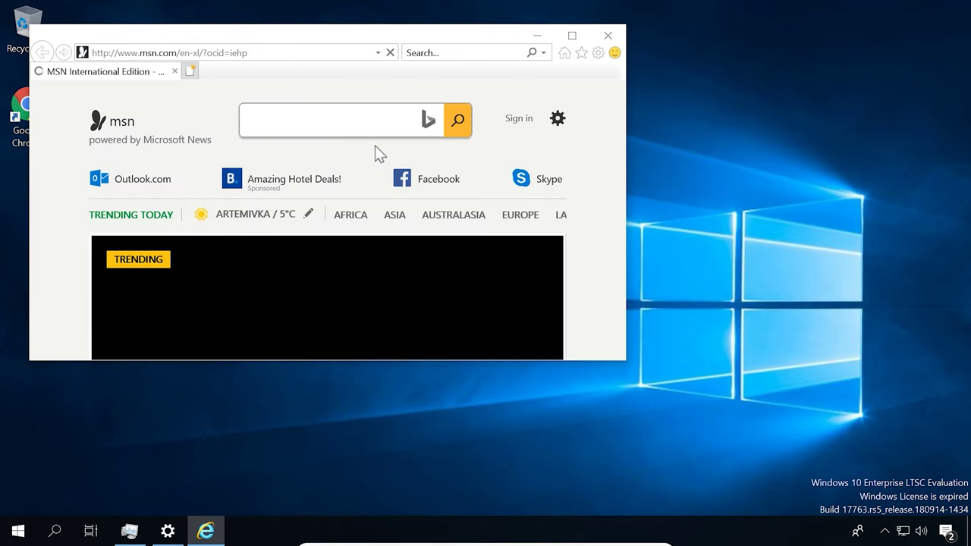
{"action": "left_click", "coordinate": [608, 35]}
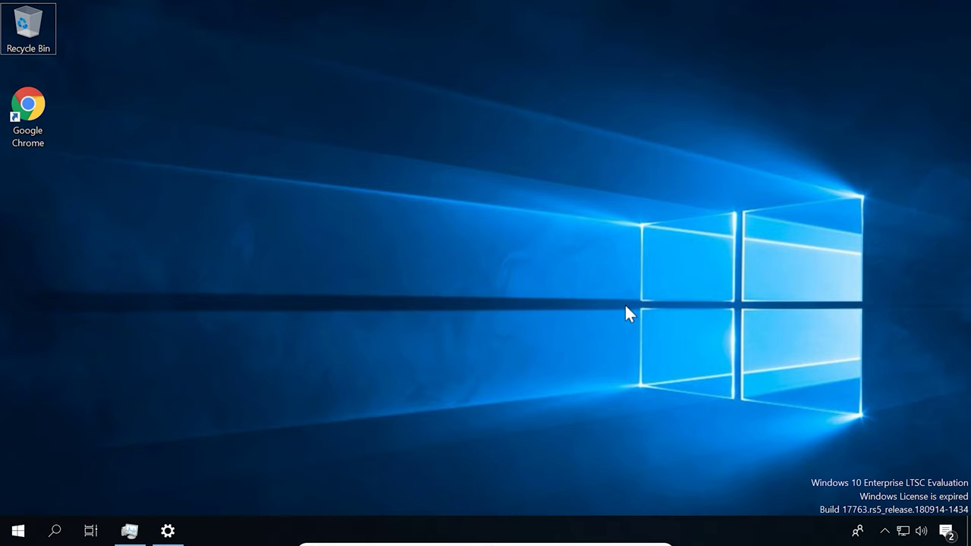
Step: Open Task Manager and examine the CPU performance graph and the full list of background and Windows processes
{"action": "key", "text": "ctrl+shift+Escape"}
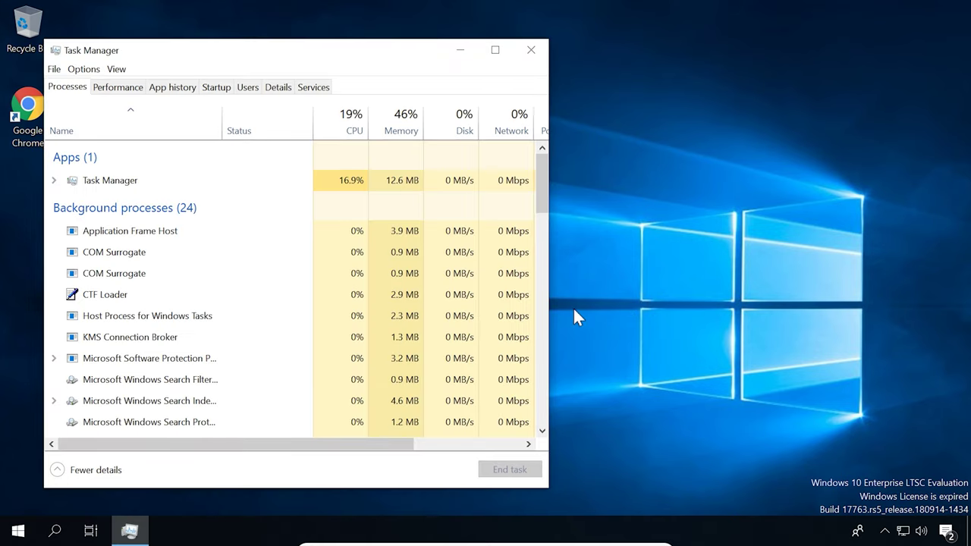
{"action": "left_click", "coordinate": [118, 87]}
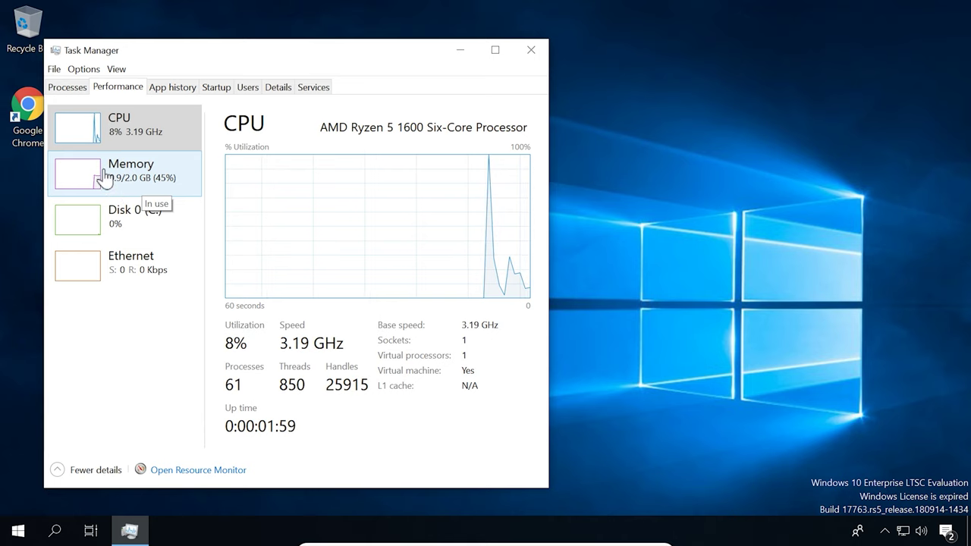
{"action": "left_click", "coordinate": [68, 88]}
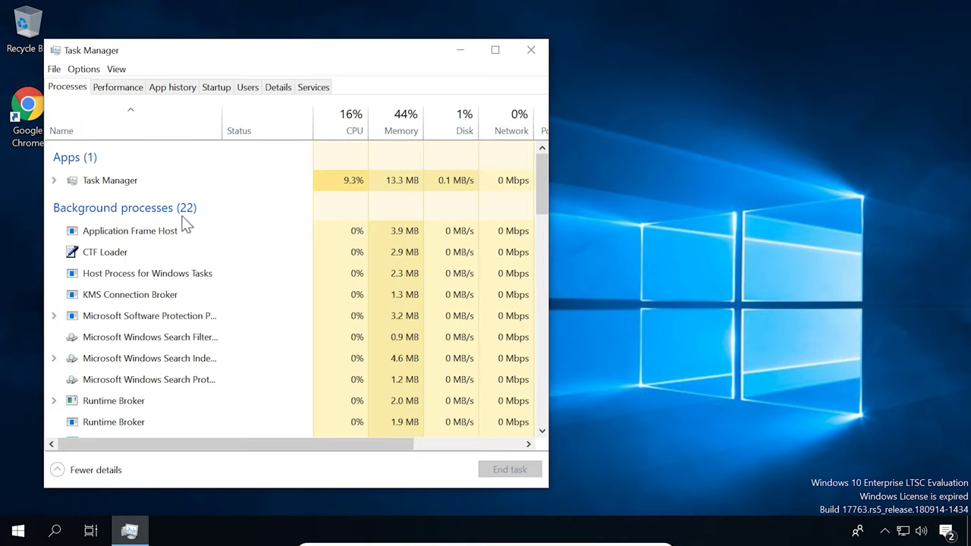
{"action": "scroll", "coordinate": [233, 340], "scroll_direction": "down", "scroll_amount": 5}
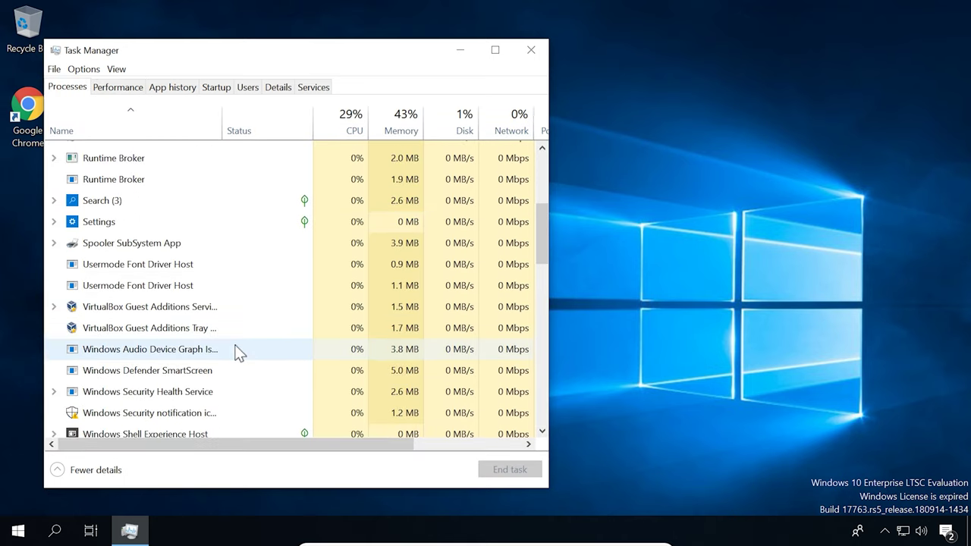
{"action": "scroll", "coordinate": [235, 351], "scroll_direction": "down", "scroll_amount": 2}
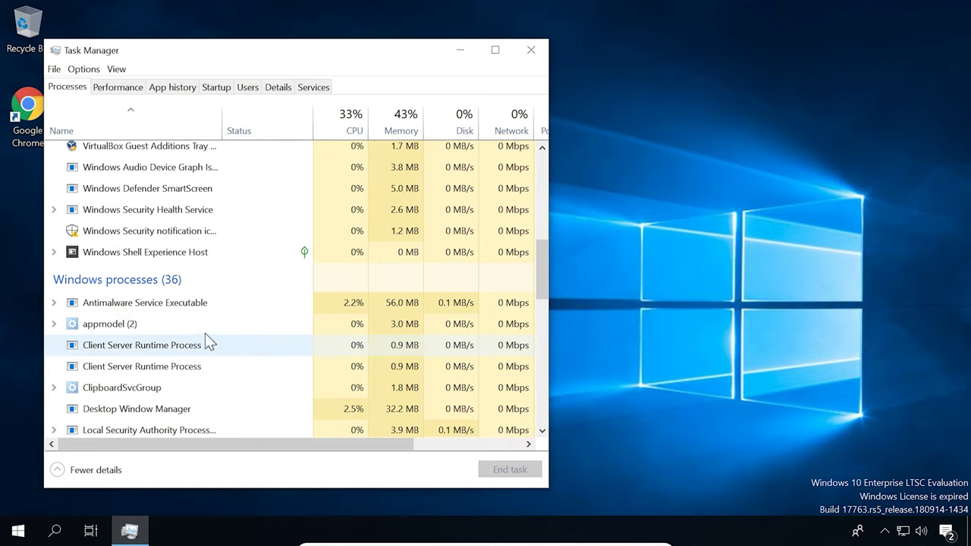
{"action": "scroll", "coordinate": [187, 308], "scroll_direction": "down", "scroll_amount": 3}
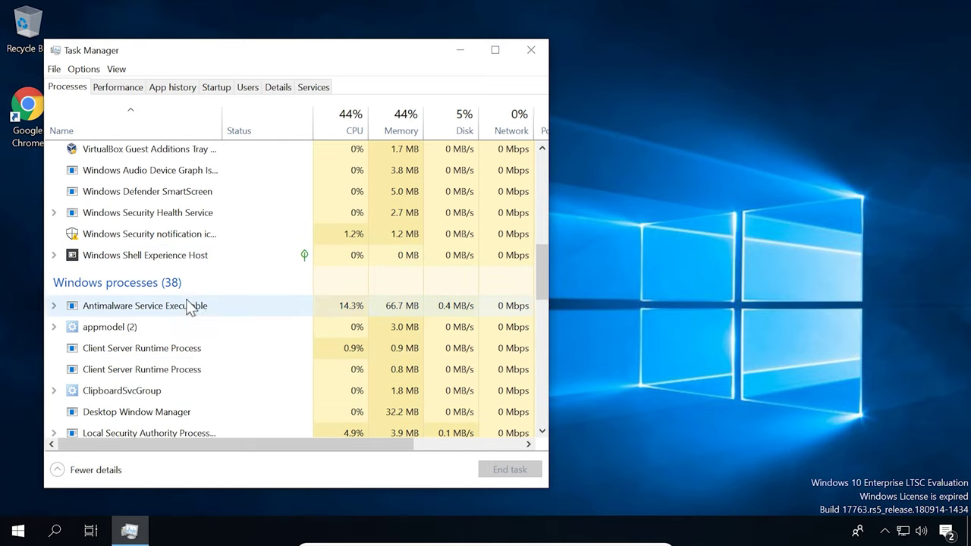
{"action": "scroll", "coordinate": [189, 307], "scroll_direction": "down", "scroll_amount": 6}
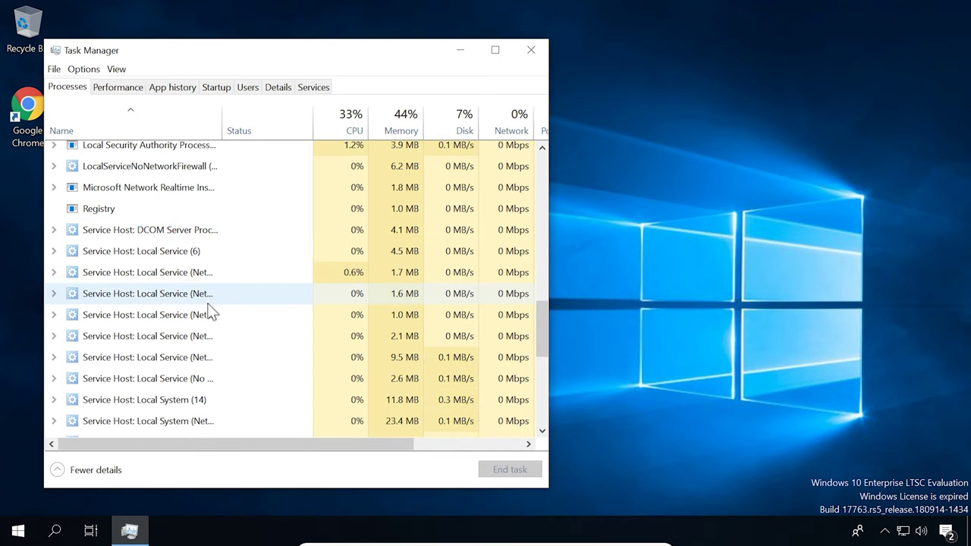
{"action": "left_click_drag", "start_coordinate": [539, 322], "coordinate": [536, 152]}
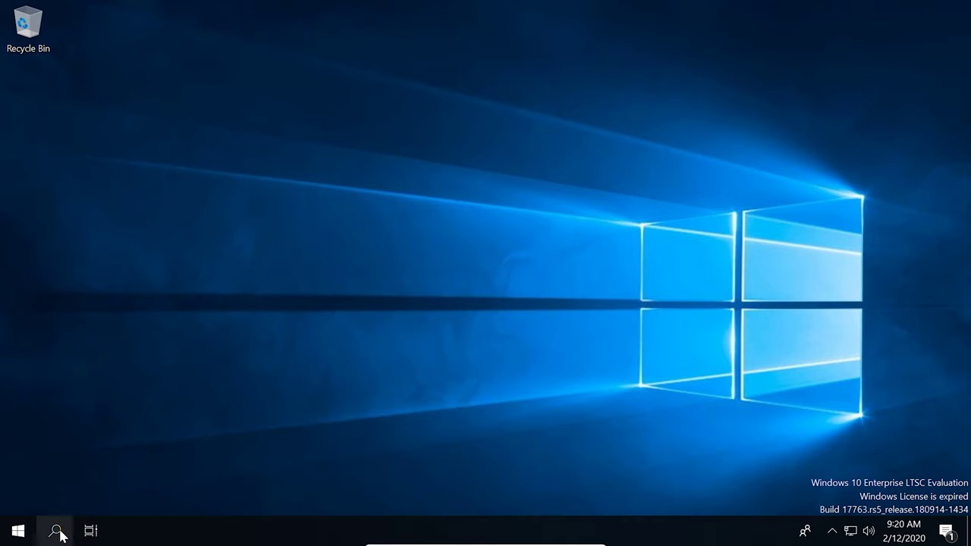
Step: Search for cmd and open Command Prompt as administrator, allowing it to make changes to the device
{"action": "left_click", "coordinate": [59, 532]}
{"action": "type", "text": "d"}
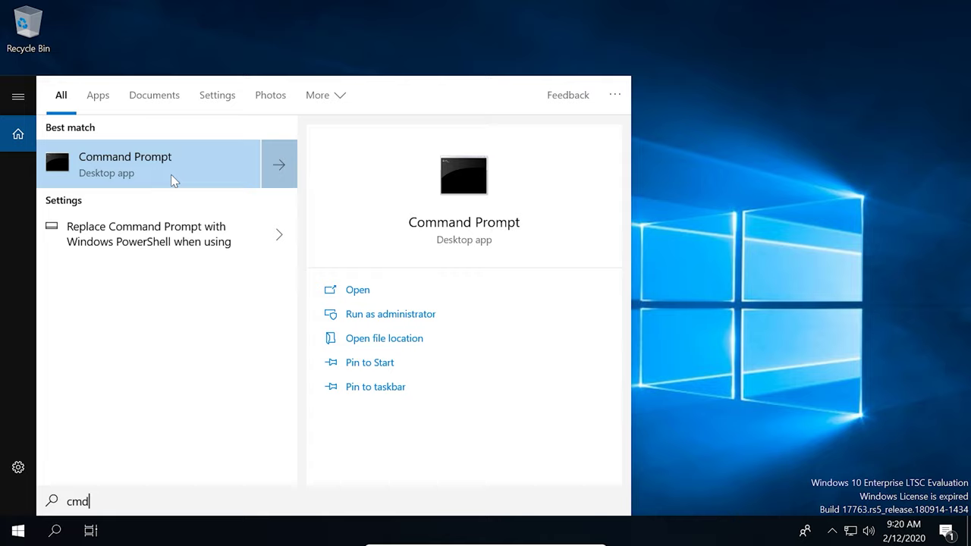
{"action": "right_click", "coordinate": [173, 181]}
{"action": "left_click", "coordinate": [252, 194]}
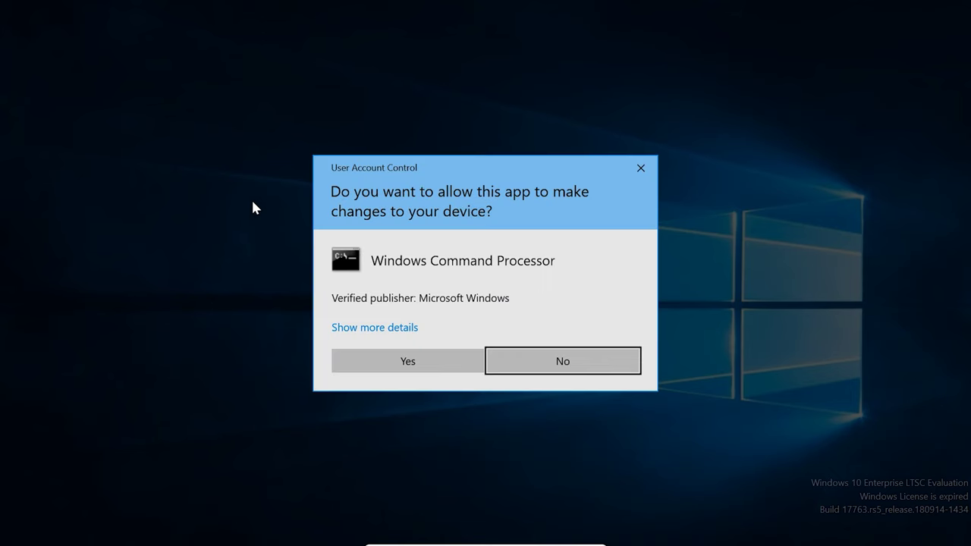
{"action": "left_click", "coordinate": [429, 367]}
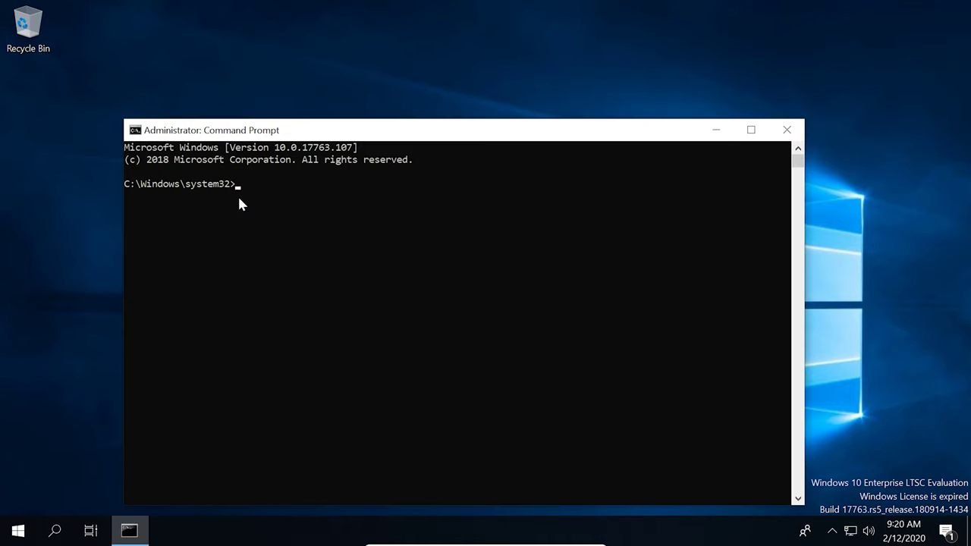
Step: Reset the Windows evaluation license period by running slmgr -rearm, and dismiss the script message
{"action": "type", "text": "slmgr -rearm"}
{"action": "key", "text": "Return"}
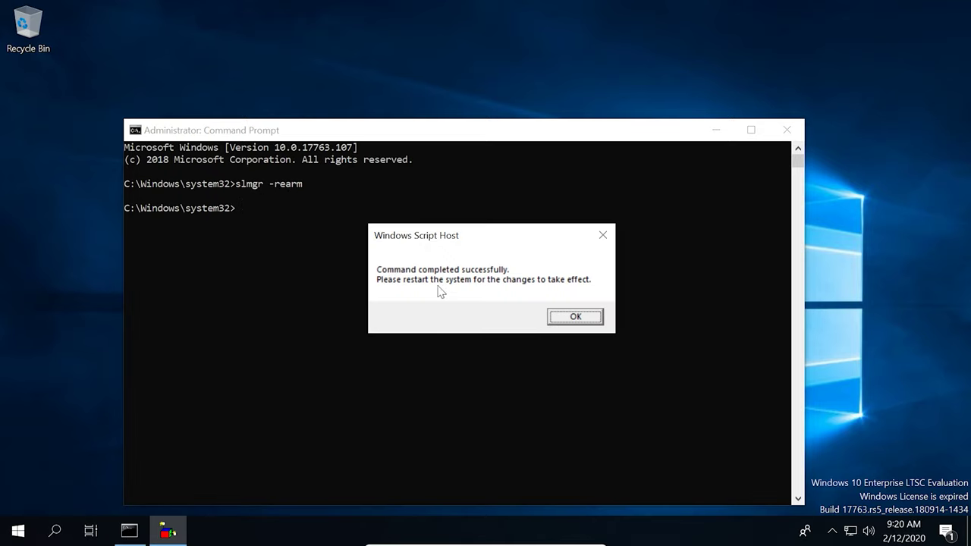
{"action": "left_click", "coordinate": [575, 320]}
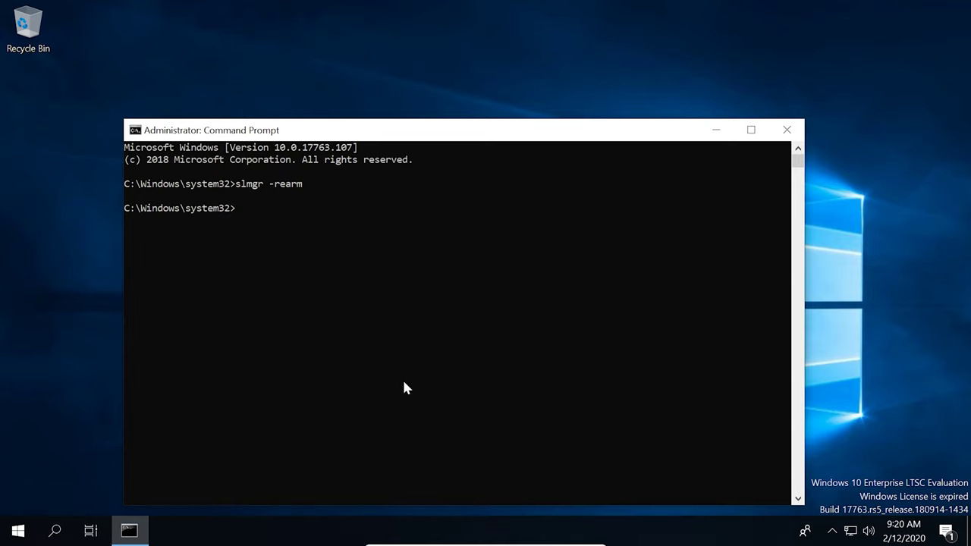
Step: Restart Windows to apply the license rearm
{"action": "left_click", "coordinate": [19, 531]}
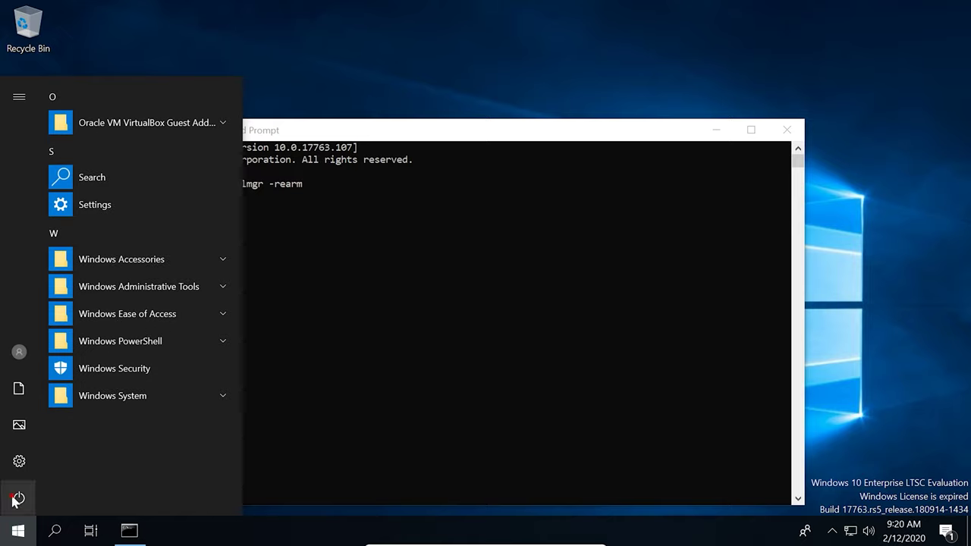
{"action": "left_click", "coordinate": [17, 499]}
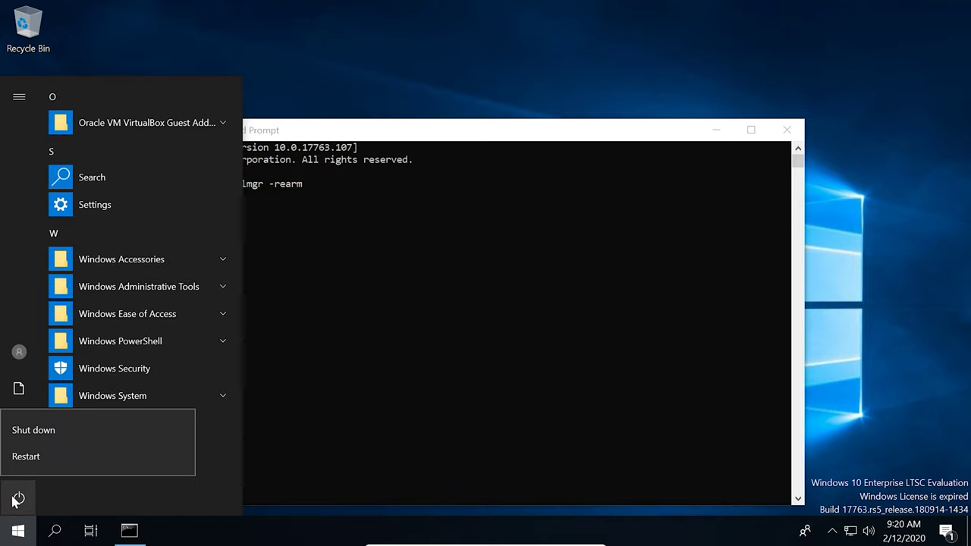
{"action": "left_click", "coordinate": [36, 462]}
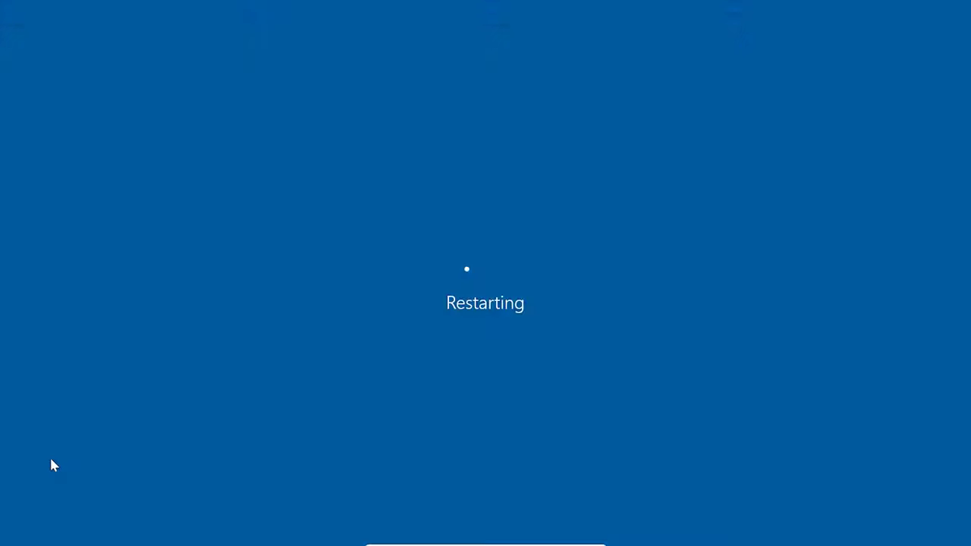